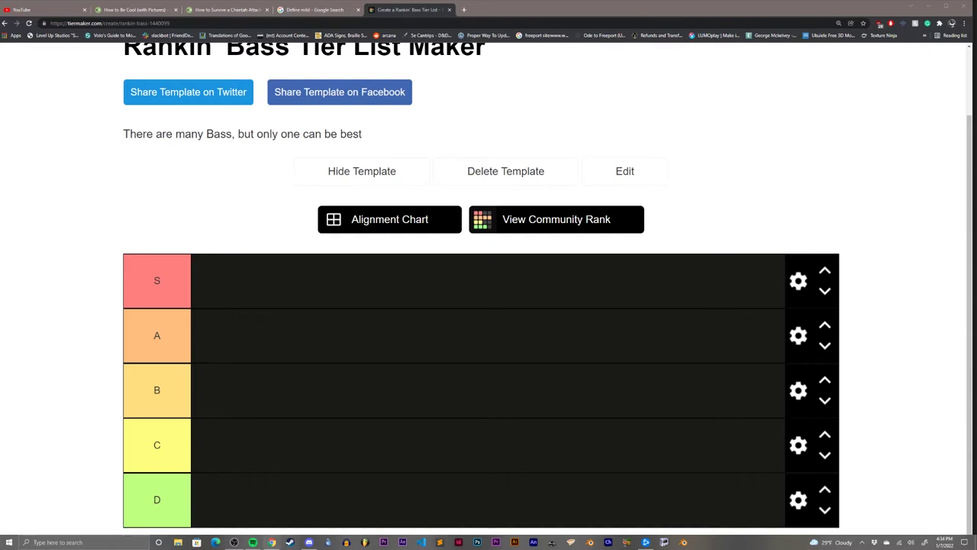
# - Place the Largemouth Bass in tier B and the Alabama bass in tier A
pyautogui.moveTo(562, 489); pyautogui.dragTo(229, 391)
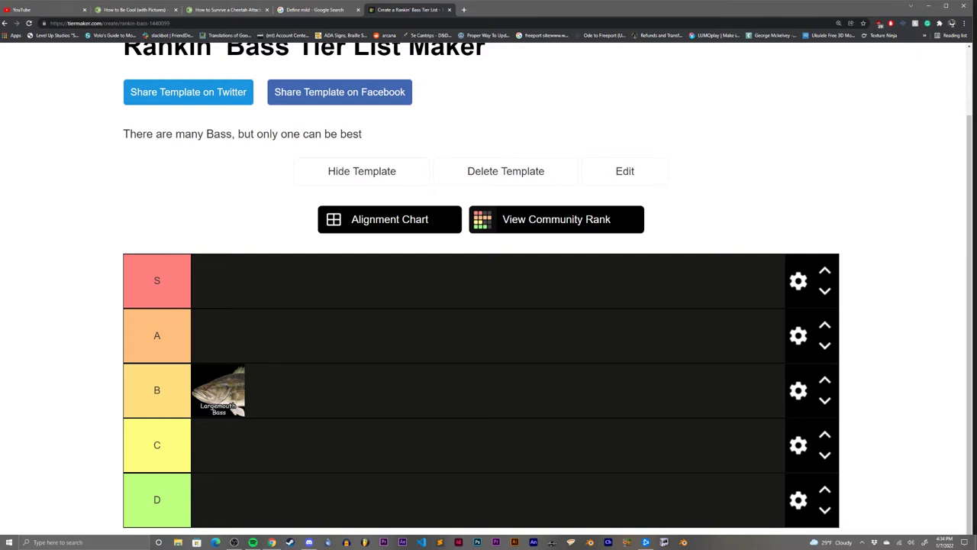
pyautogui.moveTo(439, 534); pyautogui.dragTo(233, 325)
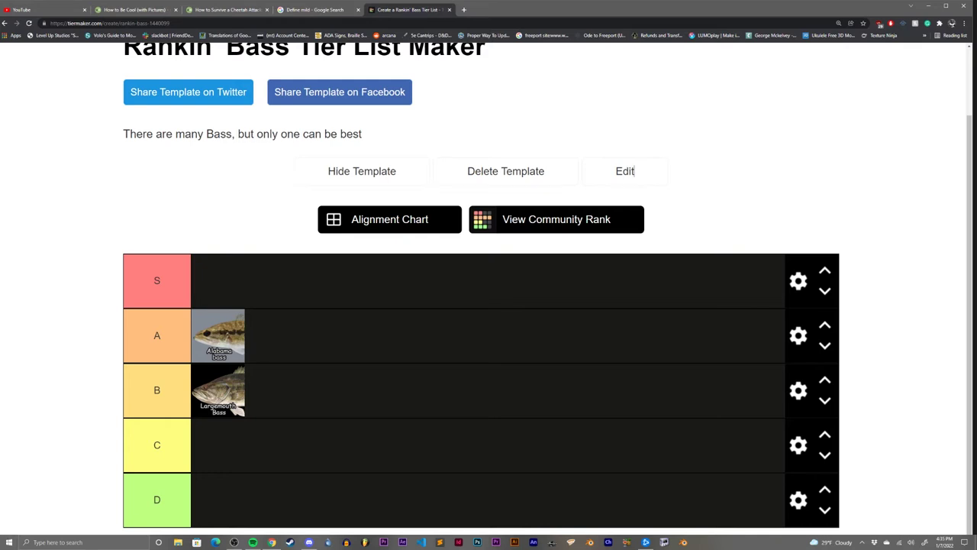
# - Add the Australian Bass to tier B, and move it down to tier D
pyautogui.moveTo(745, 527); pyautogui.dragTo(460, 387)
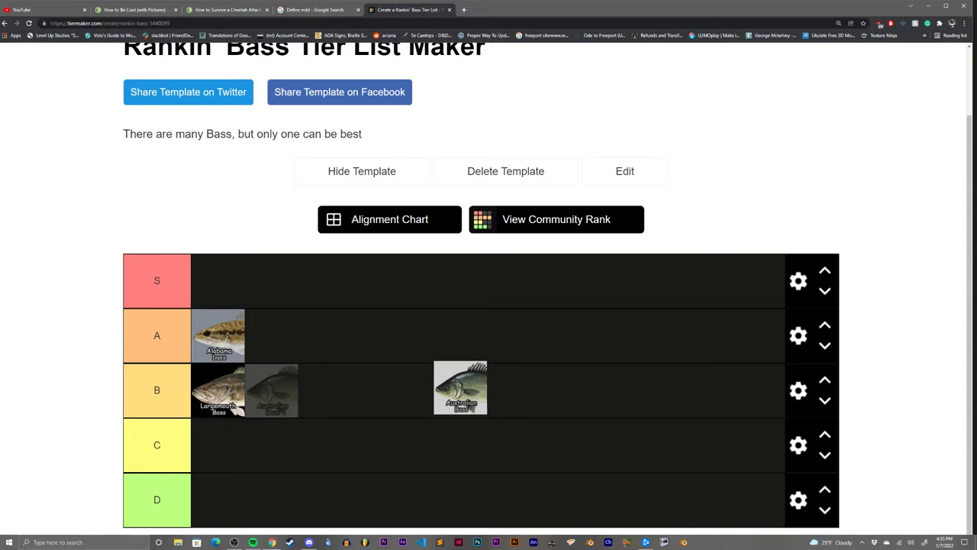
pyautogui.moveTo(460, 387); pyautogui.dragTo(461, 387)
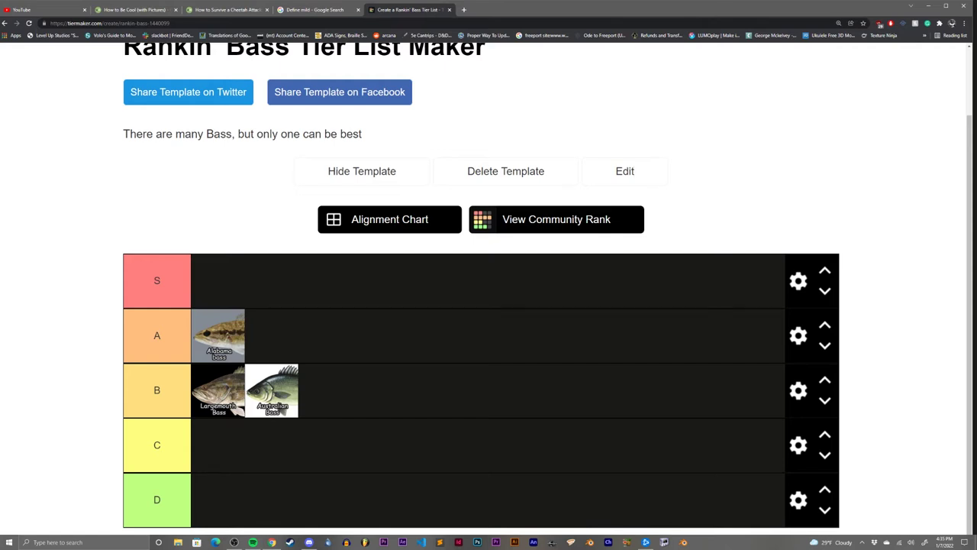
pyautogui.moveTo(271, 390); pyautogui.dragTo(229, 500)
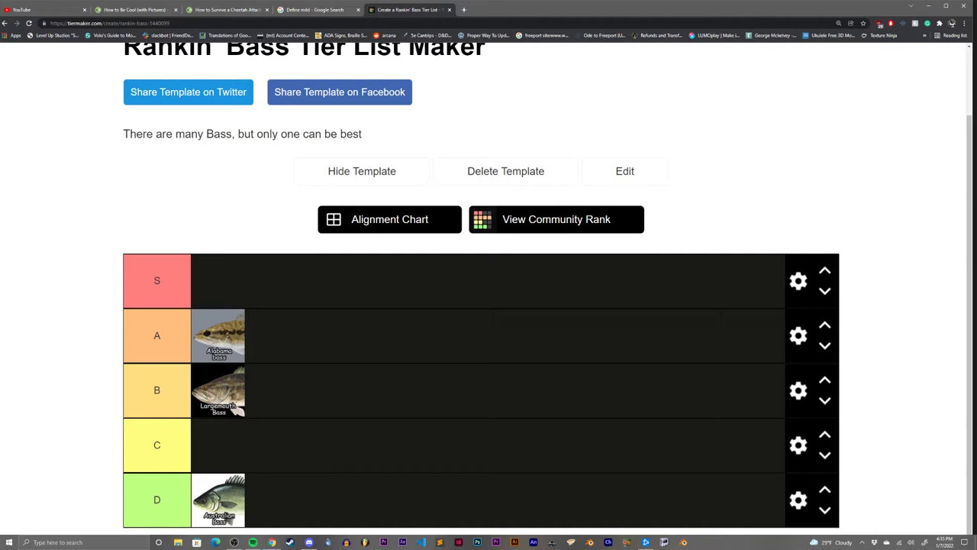
# - Place the Blackfin seabass after the Largemouth Bass in tier B and the Black Sea bass after the Alabama bass in tier A
pyautogui.moveTo(494, 534); pyautogui.dragTo(355, 396)
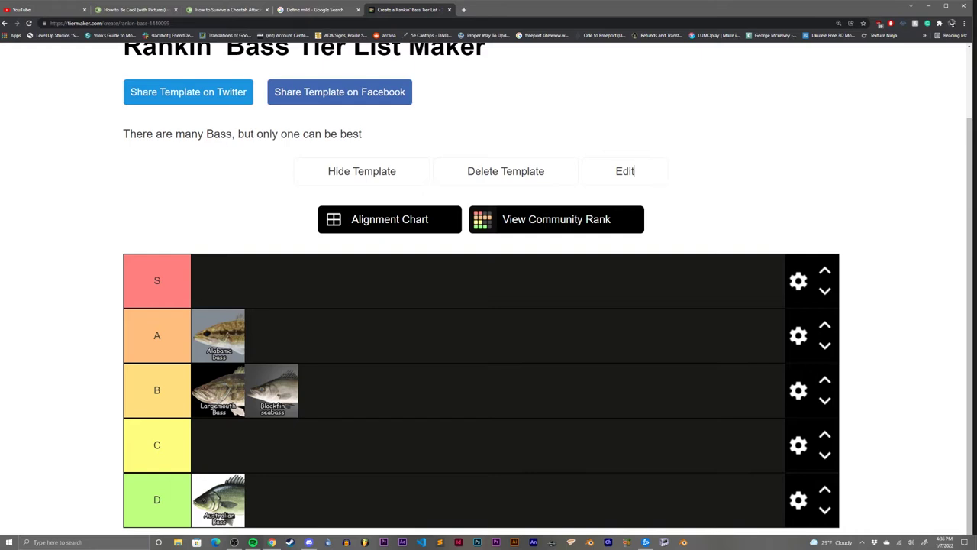
pyautogui.moveTo(374, 535); pyautogui.dragTo(462, 395)
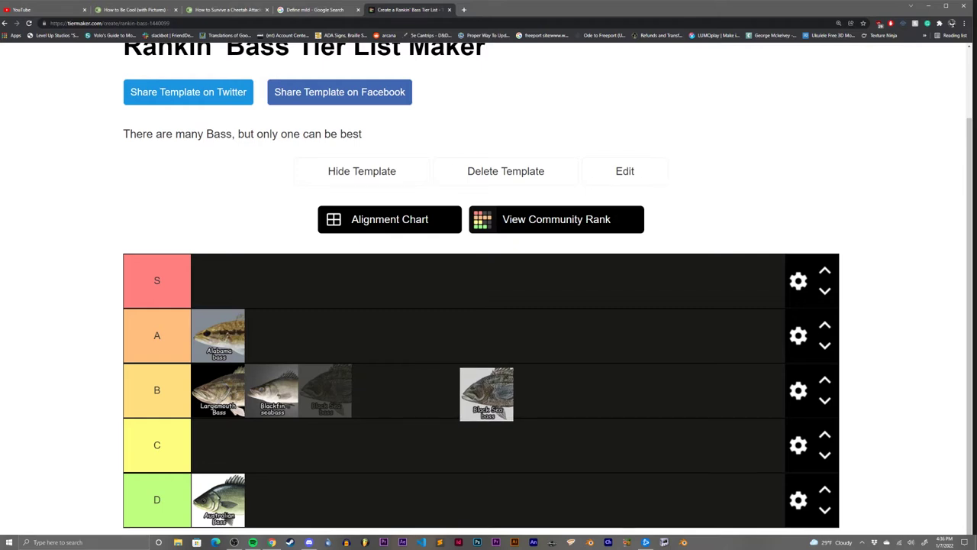
pyautogui.moveTo(462, 395); pyautogui.dragTo(463, 394)
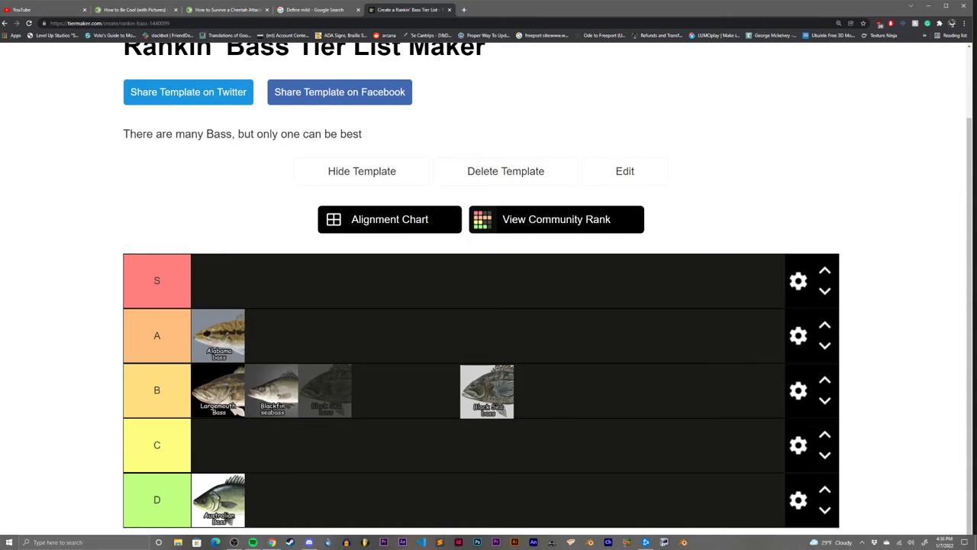
pyautogui.moveTo(463, 393); pyautogui.dragTo(462, 396)
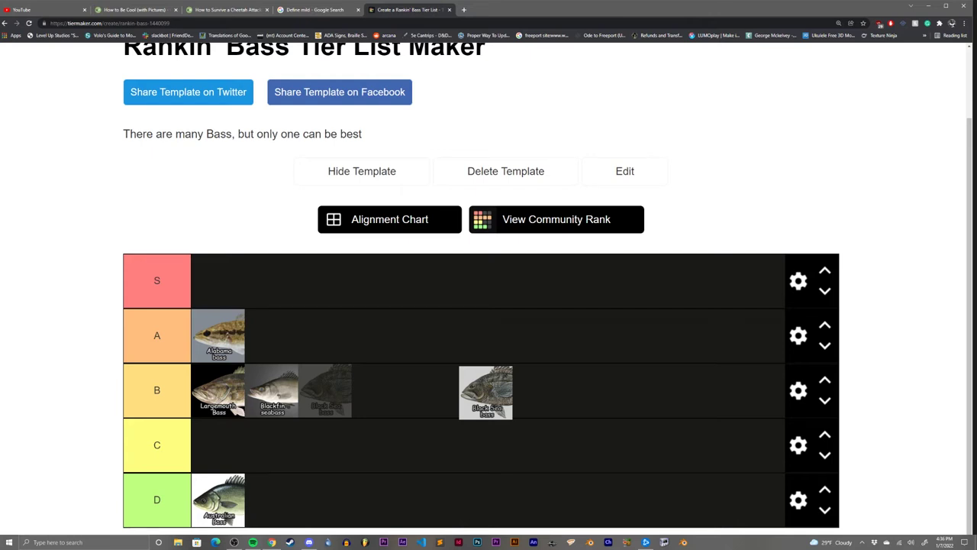
pyautogui.moveTo(462, 397); pyautogui.dragTo(272, 335)
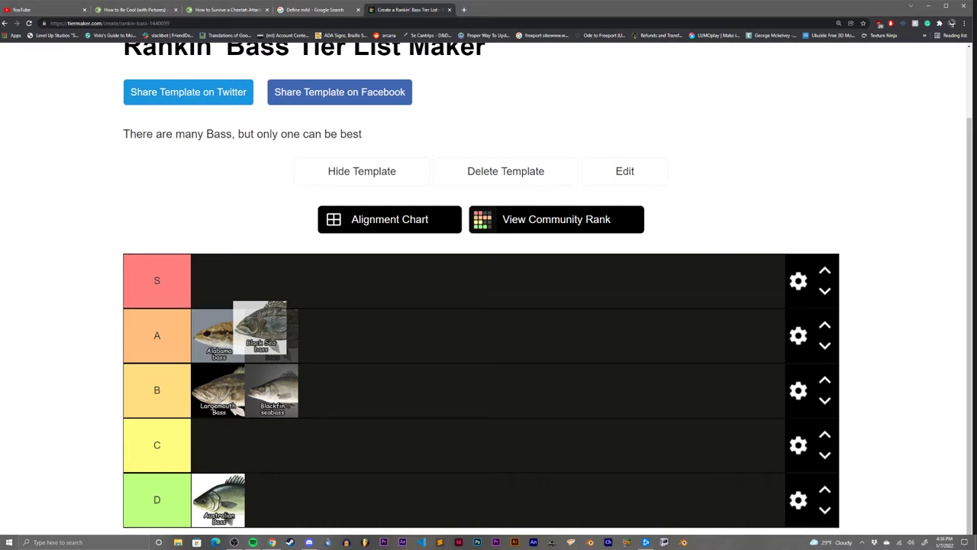
# - Move the Australian Bass up to tier C and place the European bass in tier D
pyautogui.moveTo(218, 500); pyautogui.dragTo(218, 445)
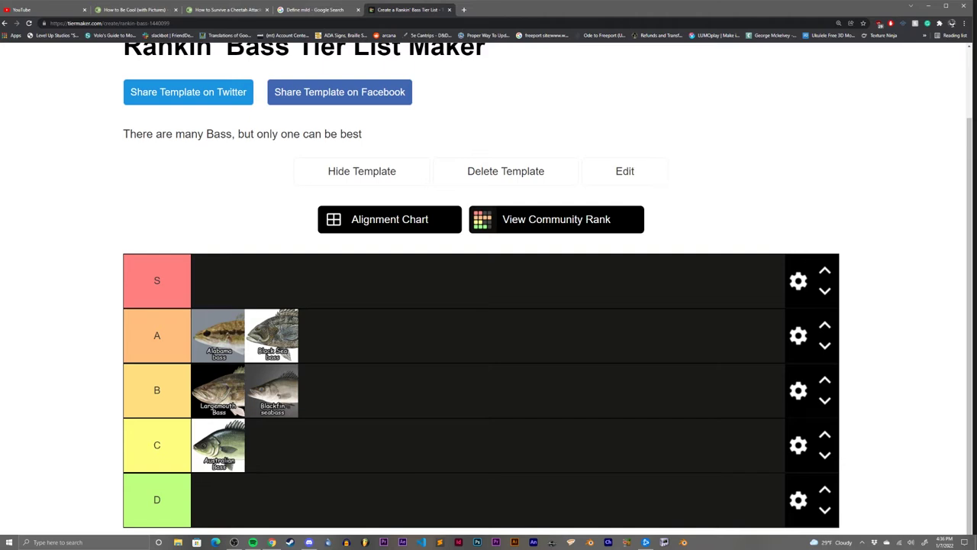
pyautogui.moveTo(565, 531); pyautogui.dragTo(558, 364)
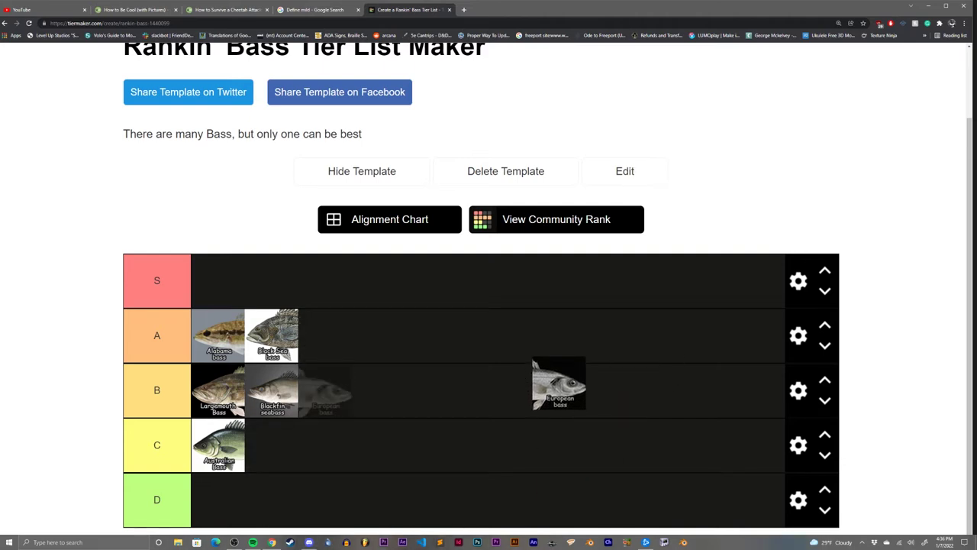
pyautogui.moveTo(559, 382); pyautogui.dragTo(547, 427)
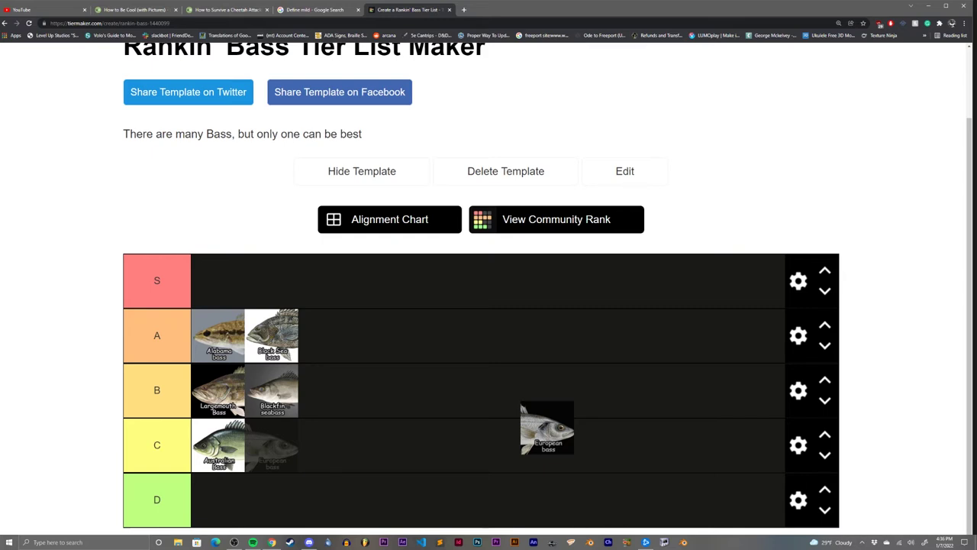
pyautogui.moveTo(546, 427); pyautogui.dragTo(282, 496)
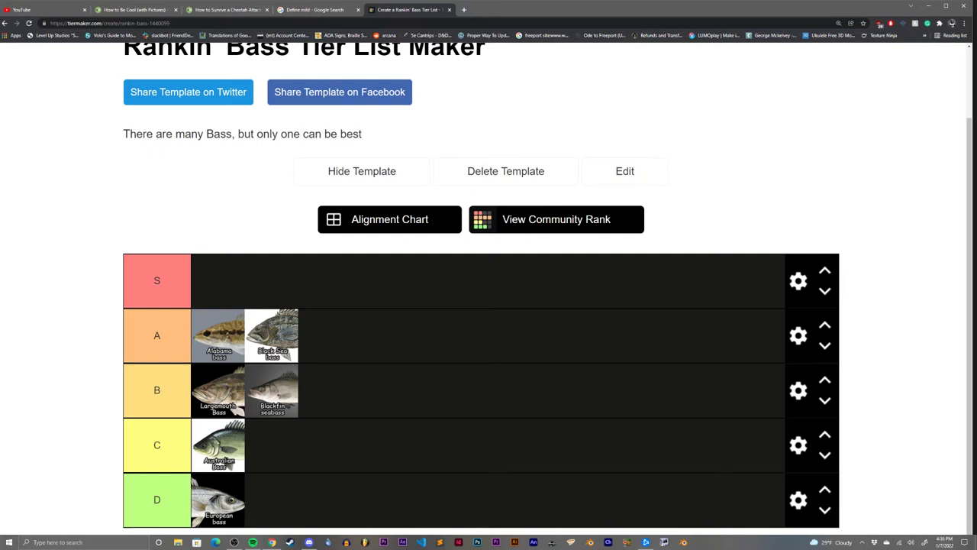
# - Add the Choctaw bass to the end of tier C, the Florida Black bass after Alabama in tier A, and the Giant Sea bass to A's end
pyautogui.moveTo(321, 535); pyautogui.dragTo(617, 438)
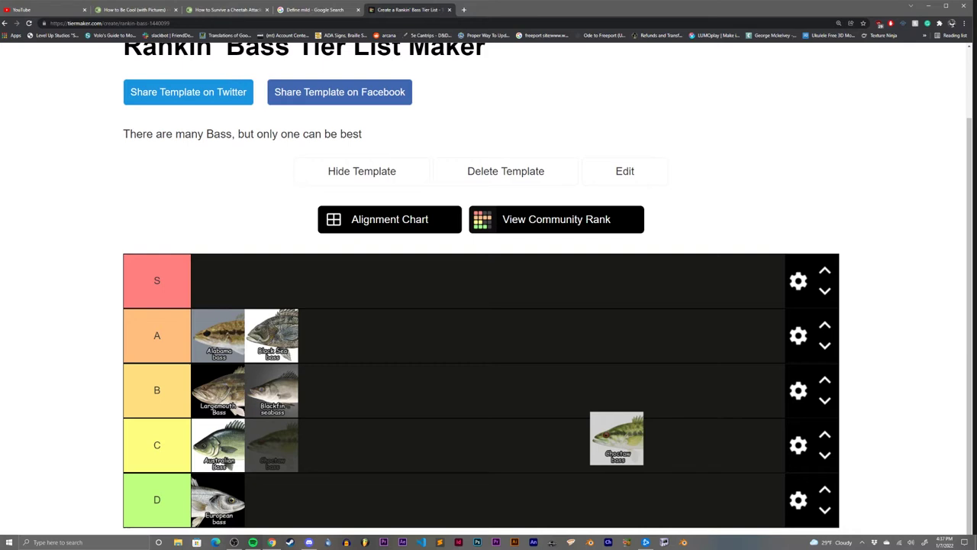
pyautogui.moveTo(618, 438); pyautogui.dragTo(618, 438)
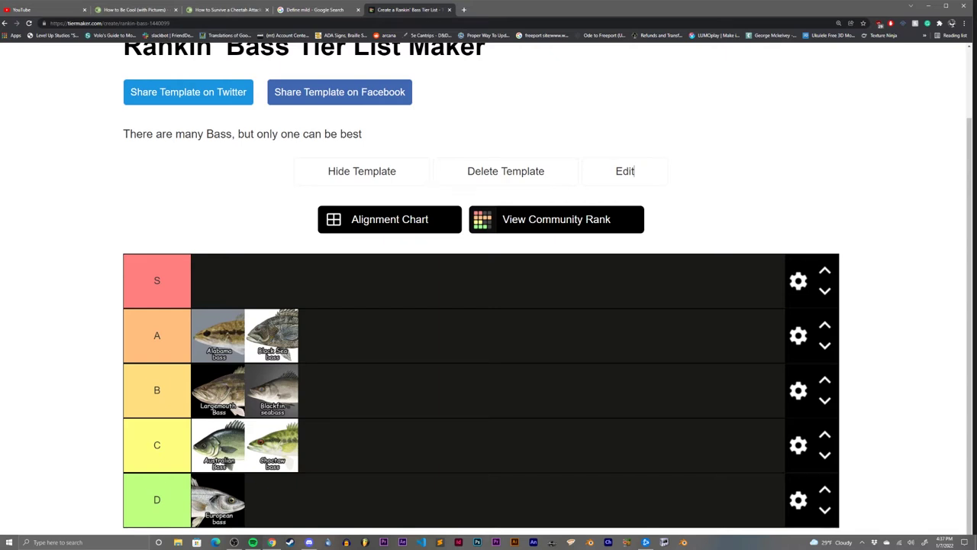
pyautogui.moveTo(674, 520); pyautogui.dragTo(275, 333)
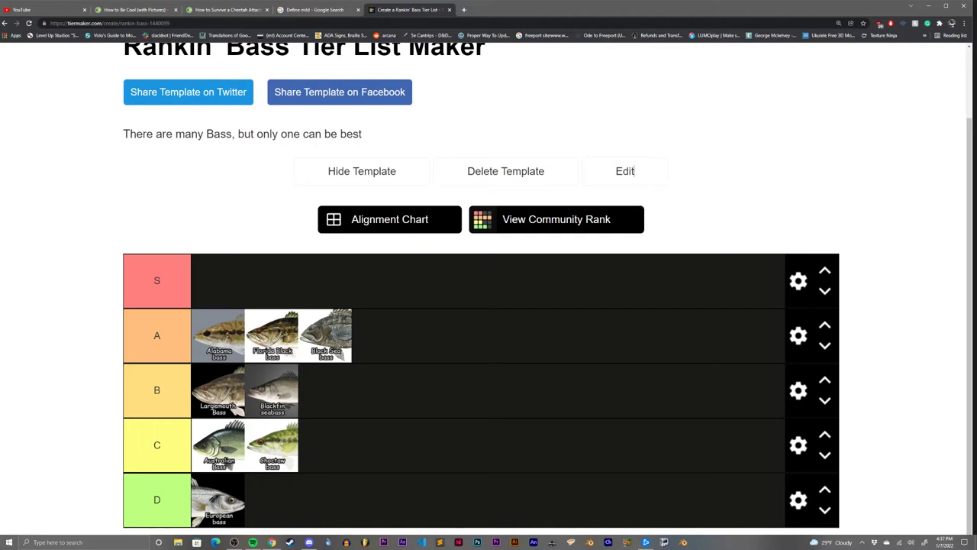
pyautogui.moveTo(458, 534); pyautogui.dragTo(453, 352)
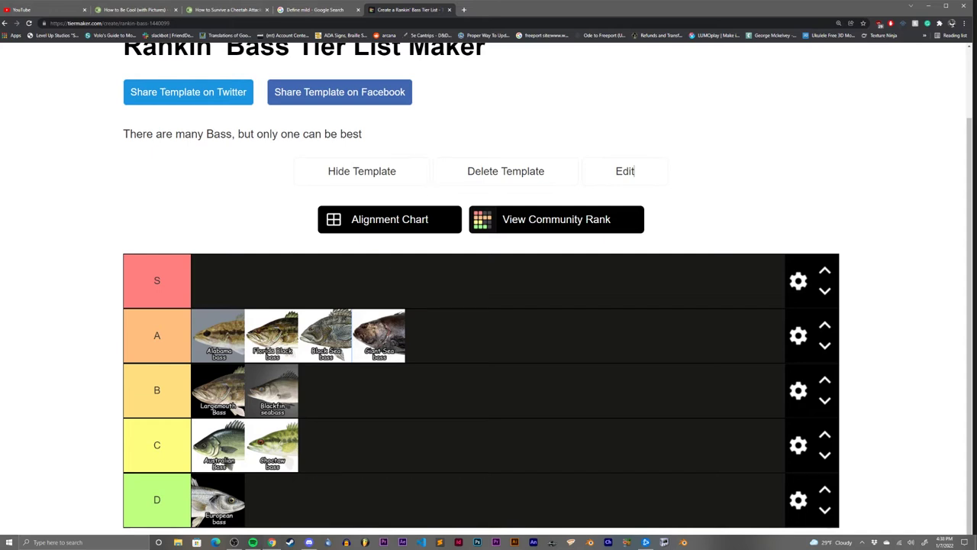
# - Place the Guadalupe bass first in tier B and reorder the Blackfin seabass behind the Largemouth Bass
pyautogui.moveTo(313, 526); pyautogui.dragTo(217, 390)
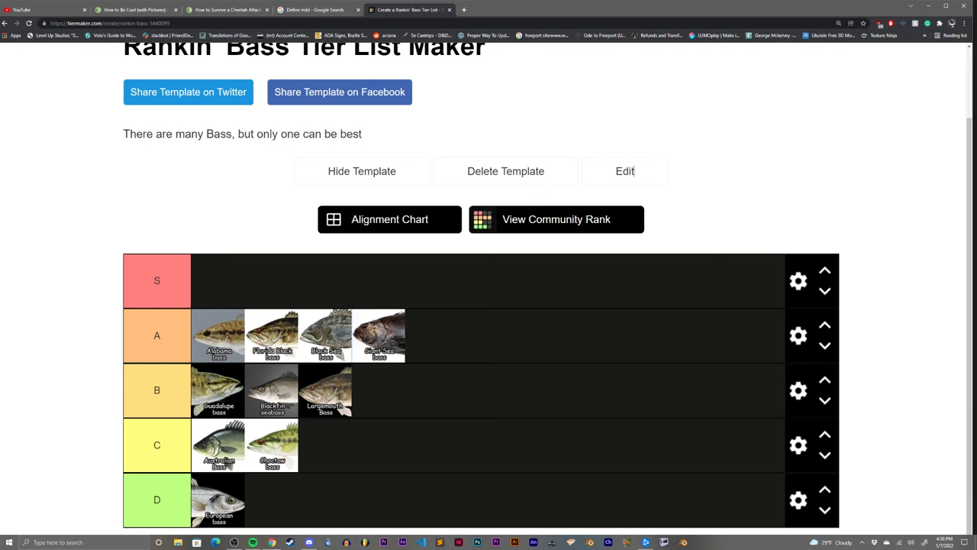
pyautogui.moveTo(271, 389); pyautogui.dragTo(328, 389)
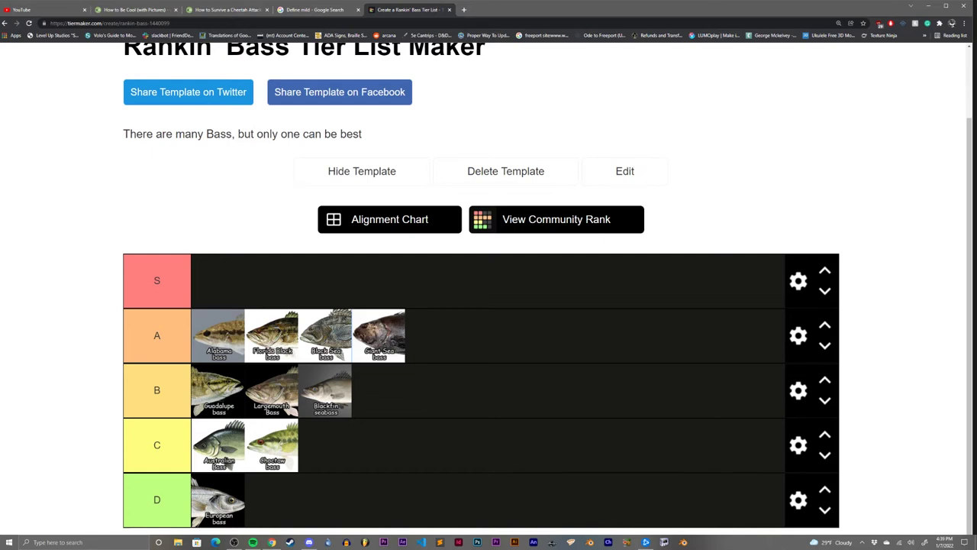
# - Add the Japanese Sea bass to the end of tier C and the Ozark bass to the front of tier A
pyautogui.moveTo(634, 171); pyautogui.dragTo(410, 437)
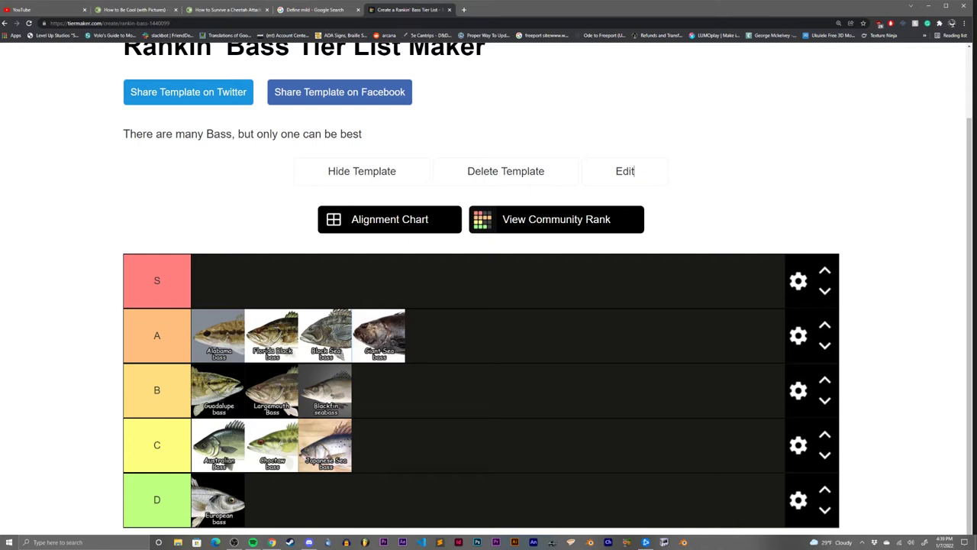
pyautogui.moveTo(605, 527); pyautogui.dragTo(229, 333)
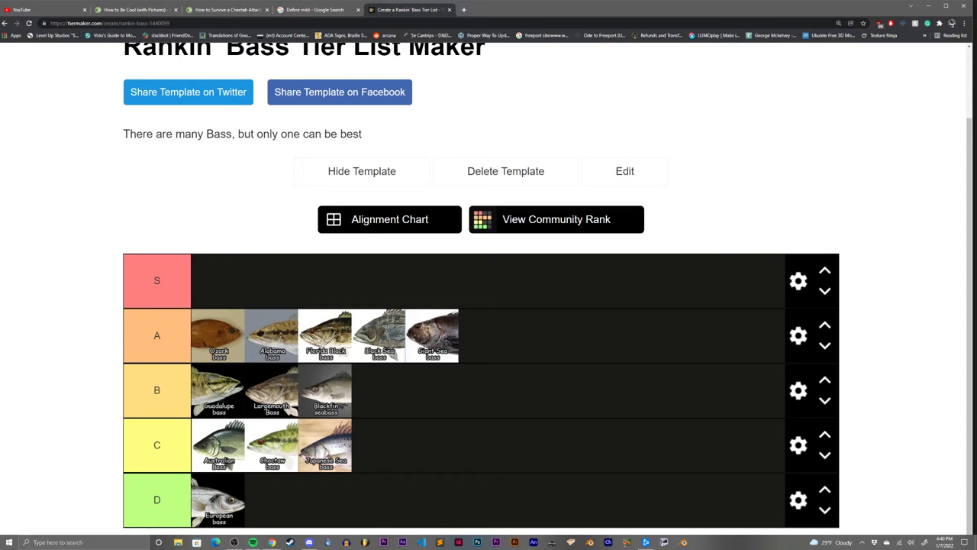
# - Rank the Patagonian toothfish in tier S and move the Giant Sea bass directly behind the Ozark bass in tier A
pyautogui.moveTo(570, 362); pyautogui.dragTo(537, 383)
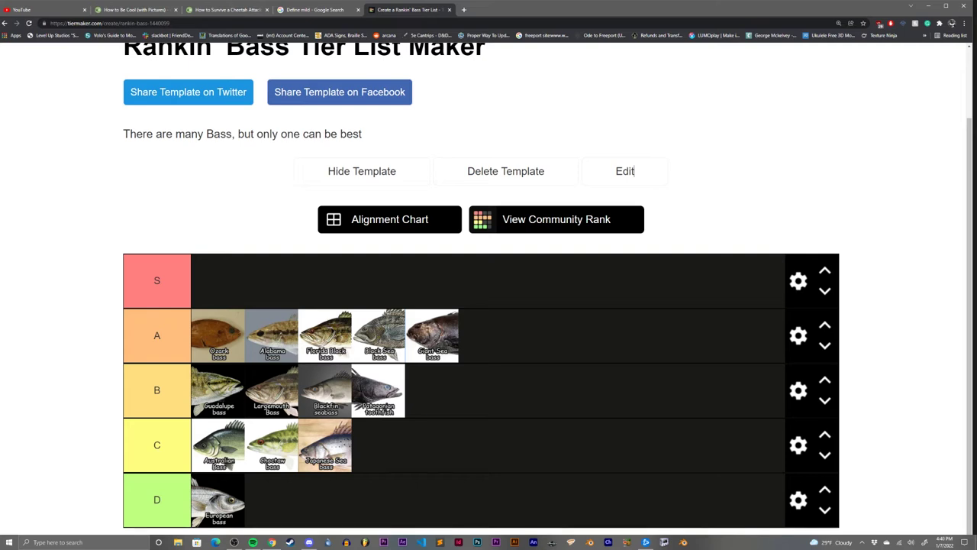
pyautogui.moveTo(378, 390); pyautogui.dragTo(220, 286)
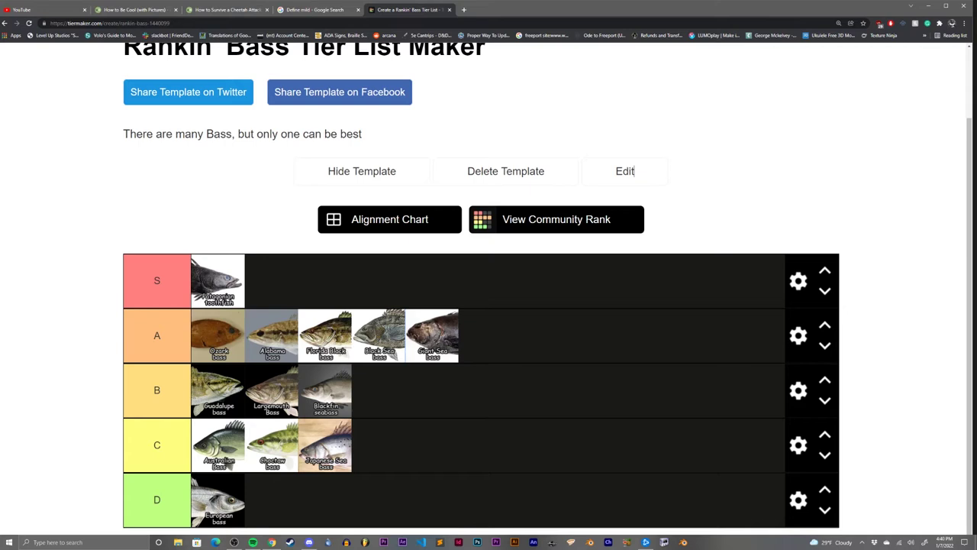
pyautogui.moveTo(431, 334); pyautogui.dragTo(263, 334)
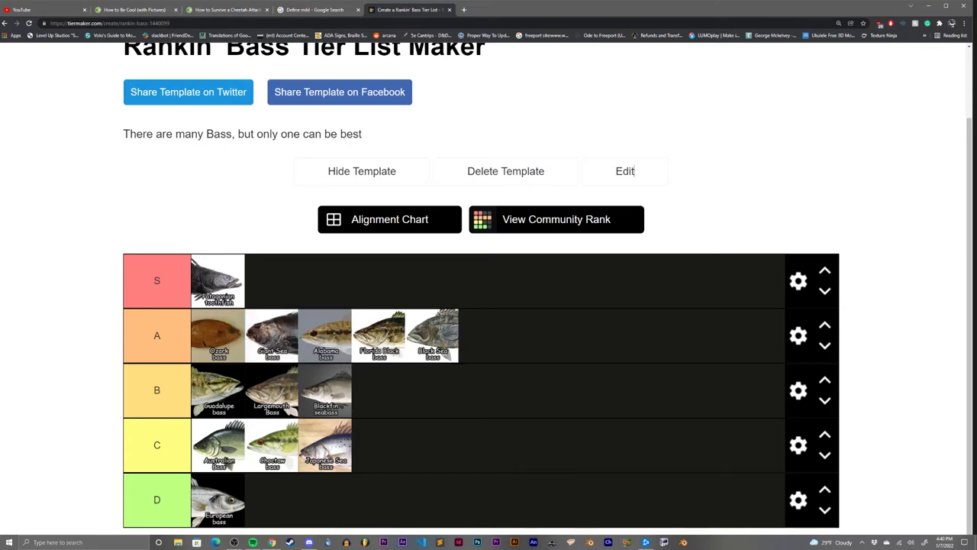
# - Place the Roanoke bass after the European bass in tier D and the Rosy seabass at the front of tier C
pyautogui.moveTo(672, 535); pyautogui.dragTo(461, 487)
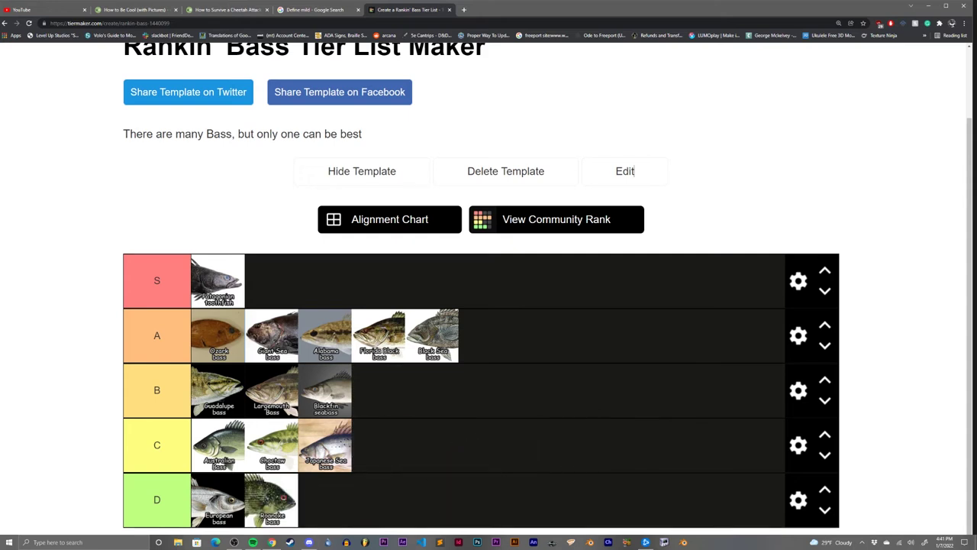
pyautogui.moveTo(431, 506); pyautogui.dragTo(639, 390)
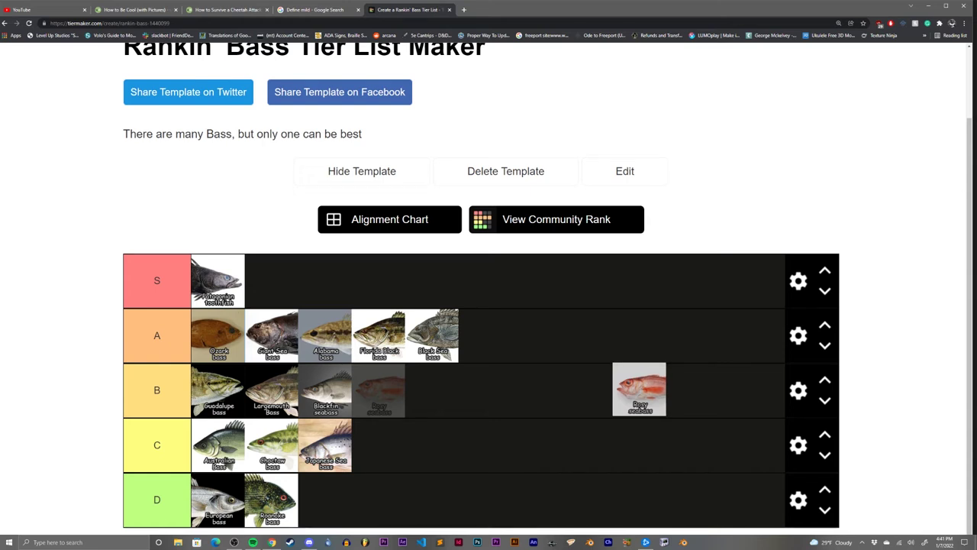
pyautogui.moveTo(639, 390); pyautogui.dragTo(217, 445)
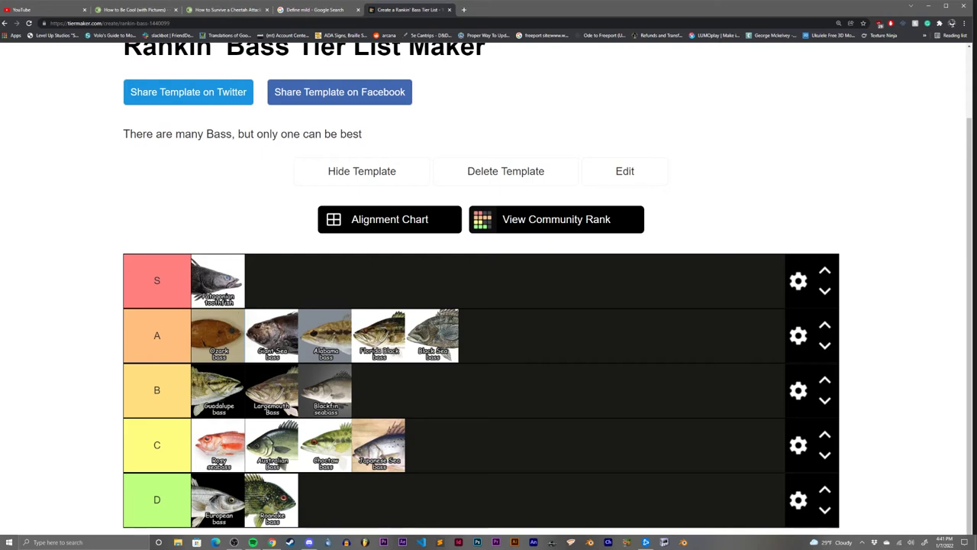
# - Add the Smallmouth Bass and, ahead of it, the Suwannee bass to the front of tier C, and the White perch to the end of tier D
pyautogui.moveTo(641, 461); pyautogui.dragTo(208, 438)
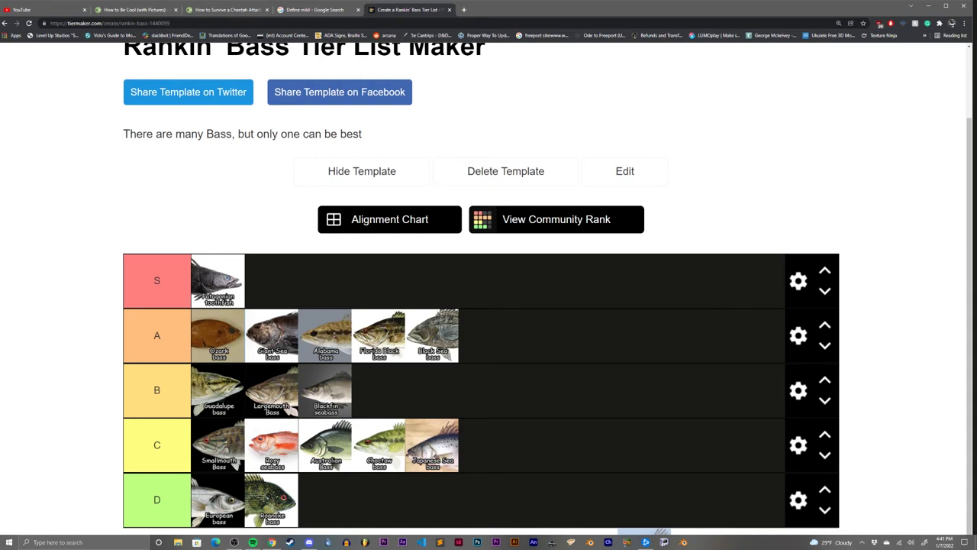
pyautogui.moveTo(773, 527); pyautogui.dragTo(410, 496)
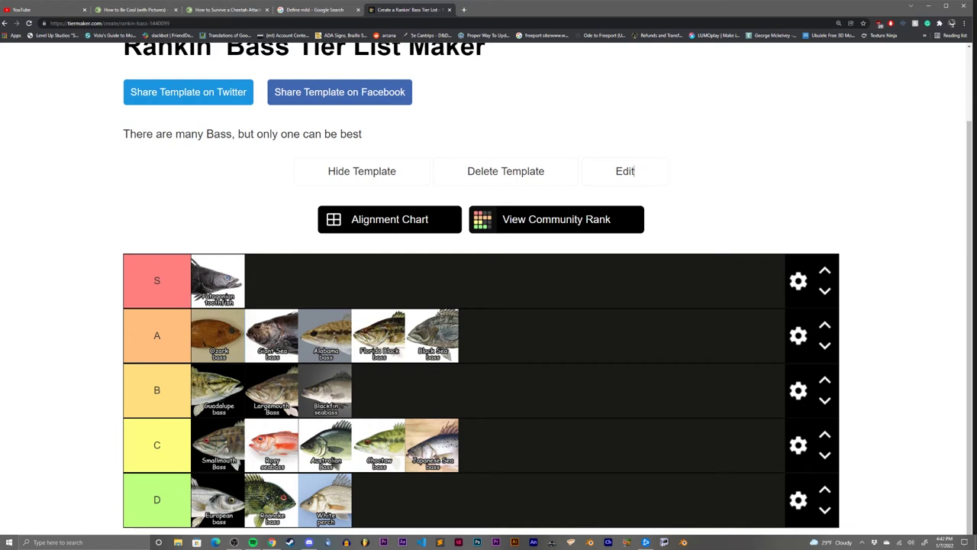
pyautogui.moveTo(590, 531); pyautogui.dragTo(218, 445)
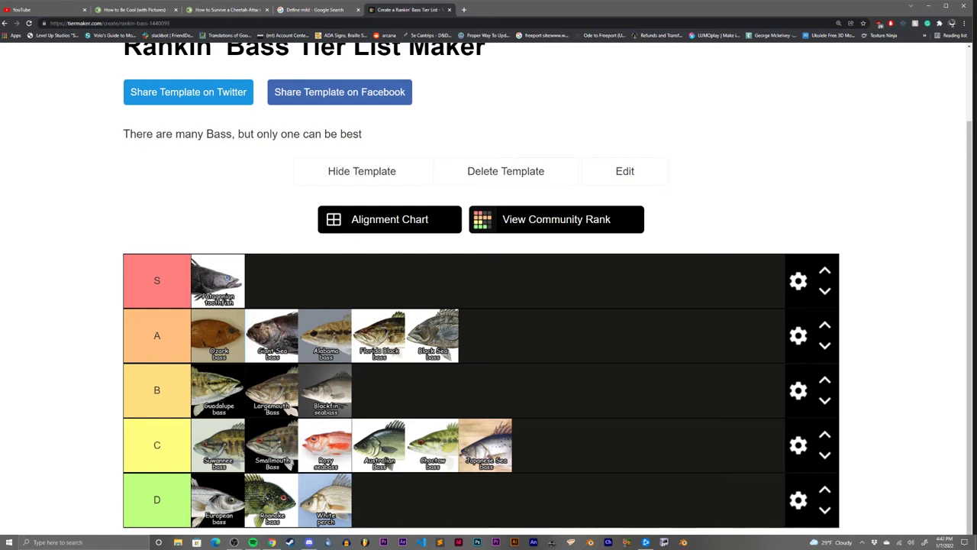
# - Place the Spotted seabass first in tier B and the White Bass directly behind it
pyautogui.moveTo(672, 527); pyautogui.dragTo(218, 389)
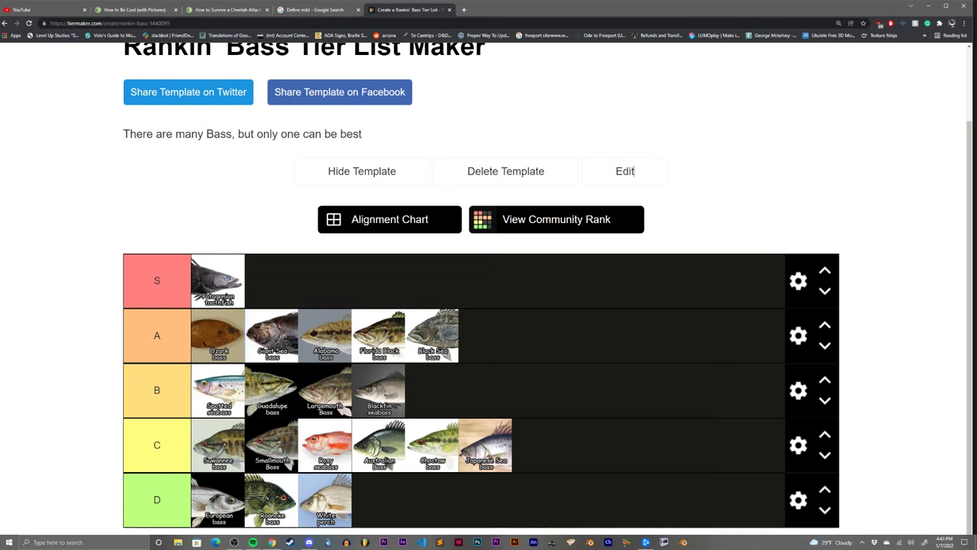
pyautogui.moveTo(413, 532); pyautogui.dragTo(683, 392)
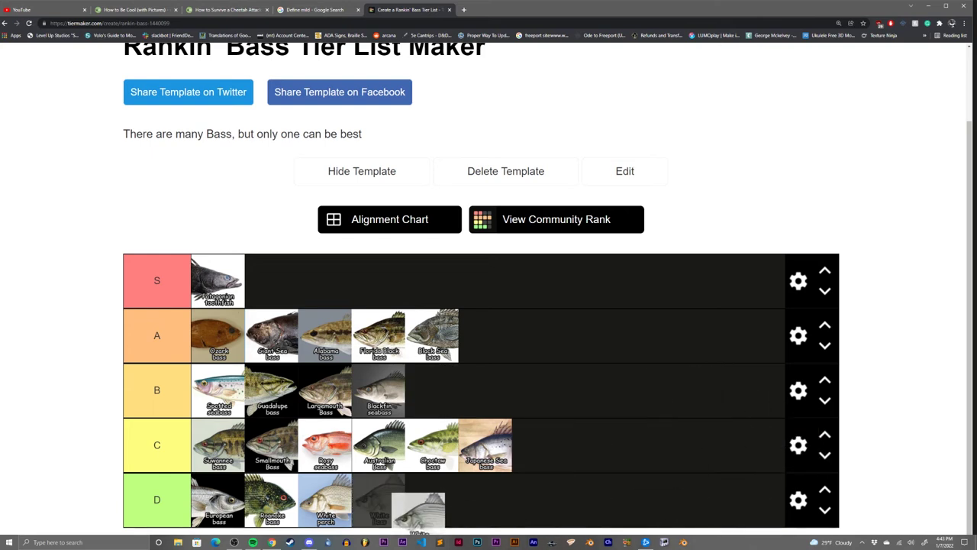
pyautogui.moveTo(418, 510); pyautogui.dragTo(382, 500)
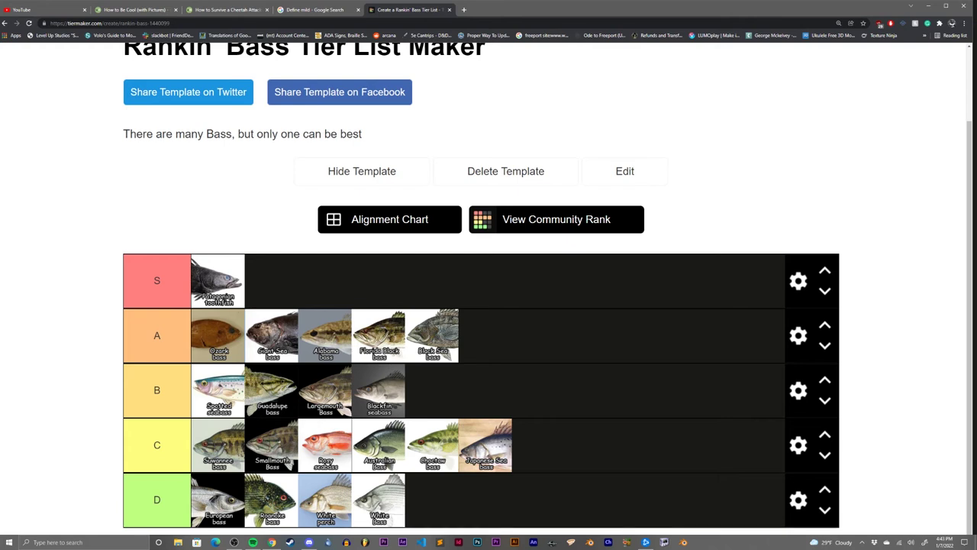
pyautogui.moveTo(378, 500); pyautogui.dragTo(273, 389)
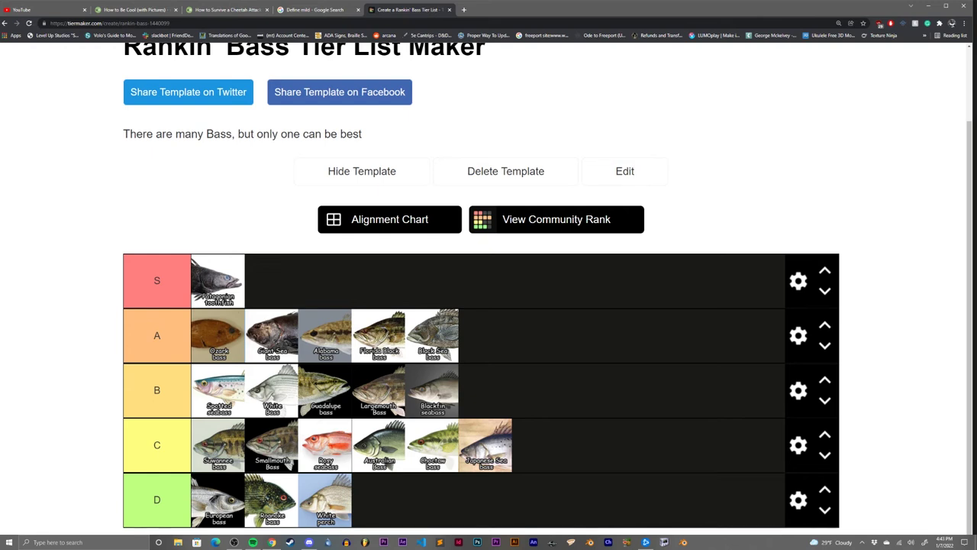
# - Insert the Redeye bass right after the Suwannee bass in tier C and the Shoal bass right after the European bass in tier D
pyautogui.moveTo(516, 534); pyautogui.dragTo(275, 447)
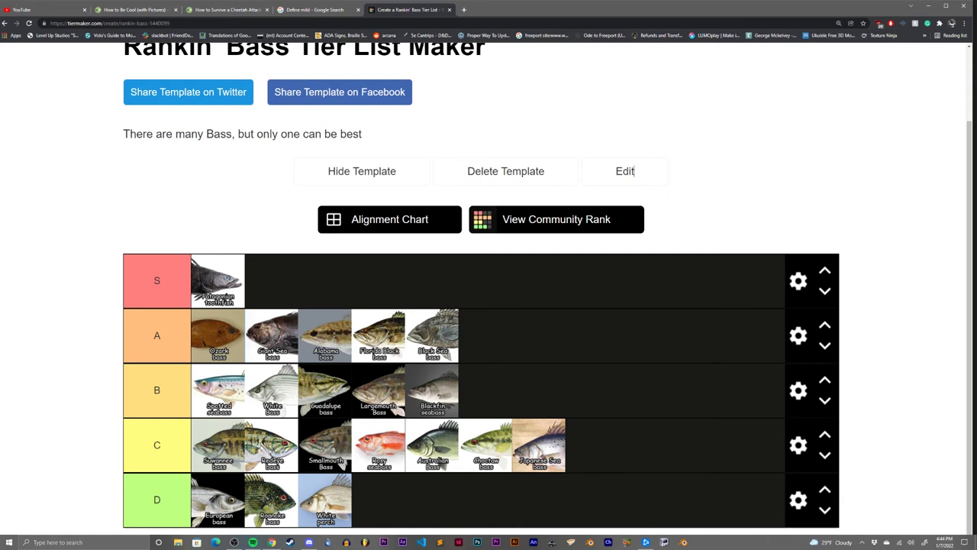
pyautogui.moveTo(592, 445); pyautogui.dragTo(653, 376)
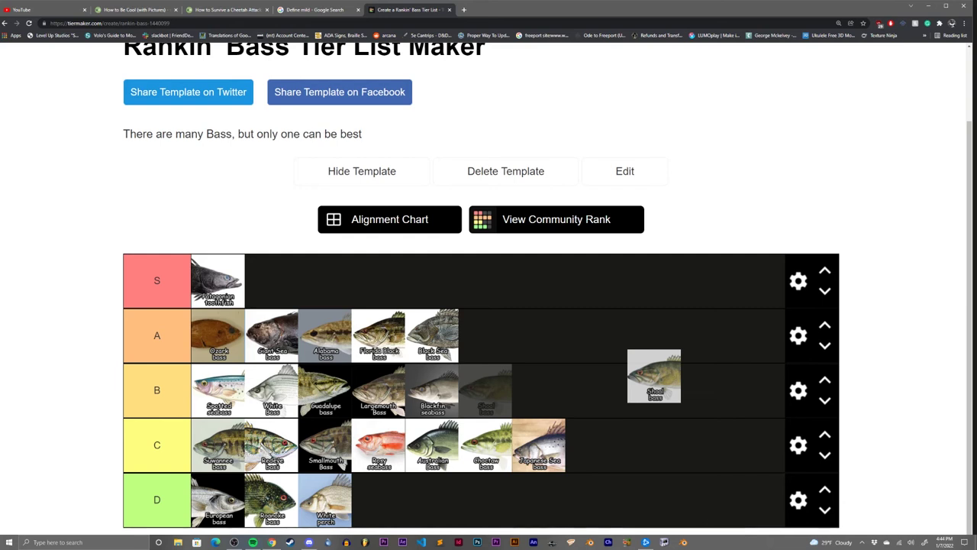
pyautogui.moveTo(654, 376); pyautogui.dragTo(256, 500)
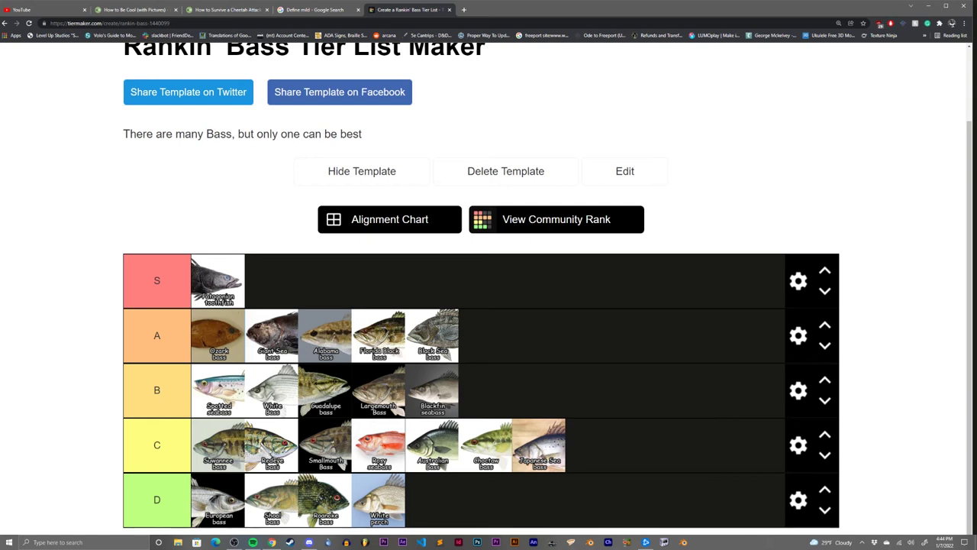
# - Rank the Spotted Bass at the end of tier C and the Yellow bass at the front of tier B
pyautogui.moveTo(442, 533); pyautogui.dragTo(272, 390)
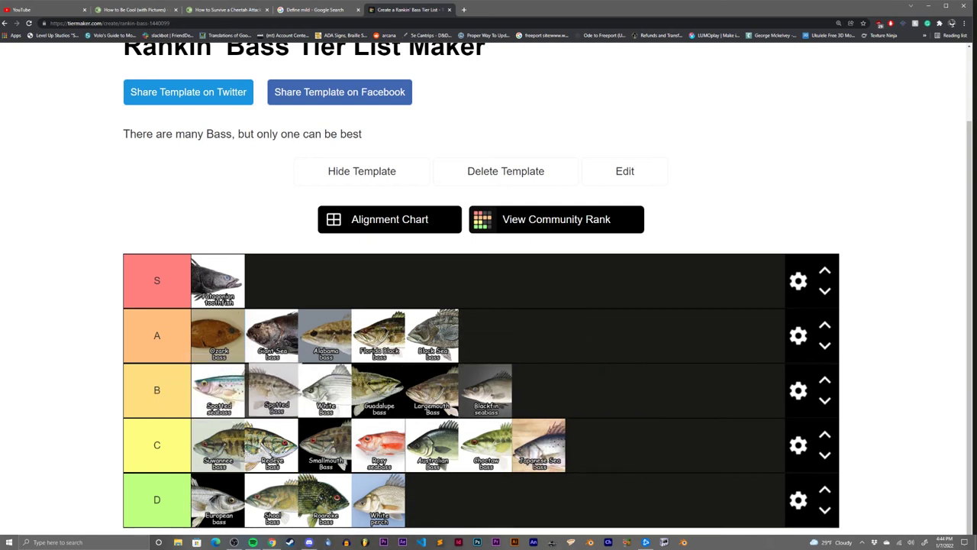
pyautogui.moveTo(272, 390); pyautogui.dragTo(593, 445)
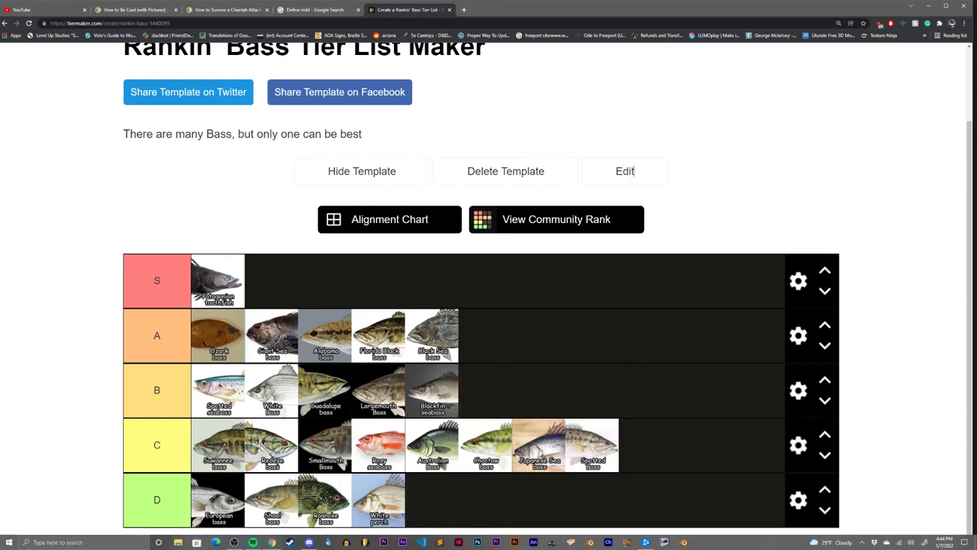
pyautogui.moveTo(668, 403); pyautogui.dragTo(217, 378)
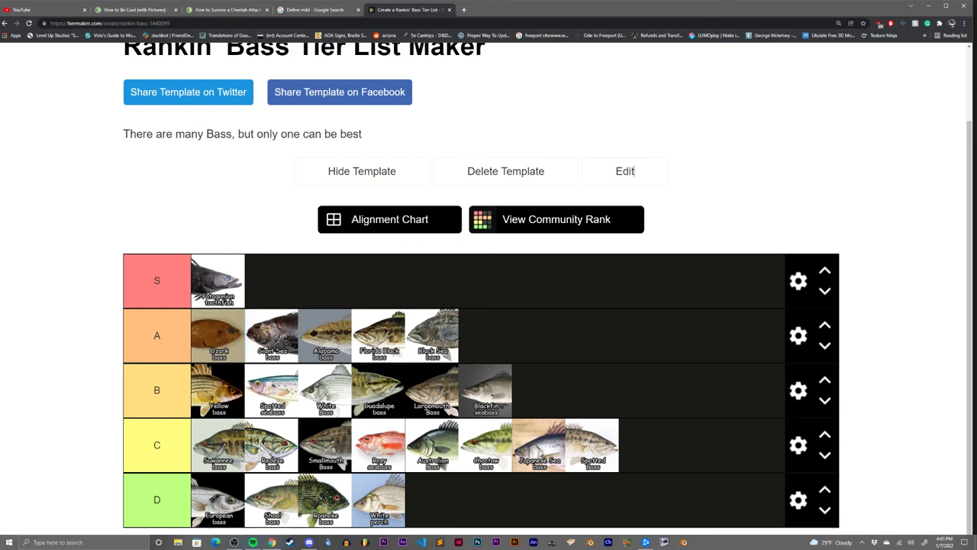
# - Place Malakichthys griseus behind the Patagonian toothfish in tier S and the Striped bass at the end of tier B
pyautogui.moveTo(406, 496); pyautogui.dragTo(589, 323)
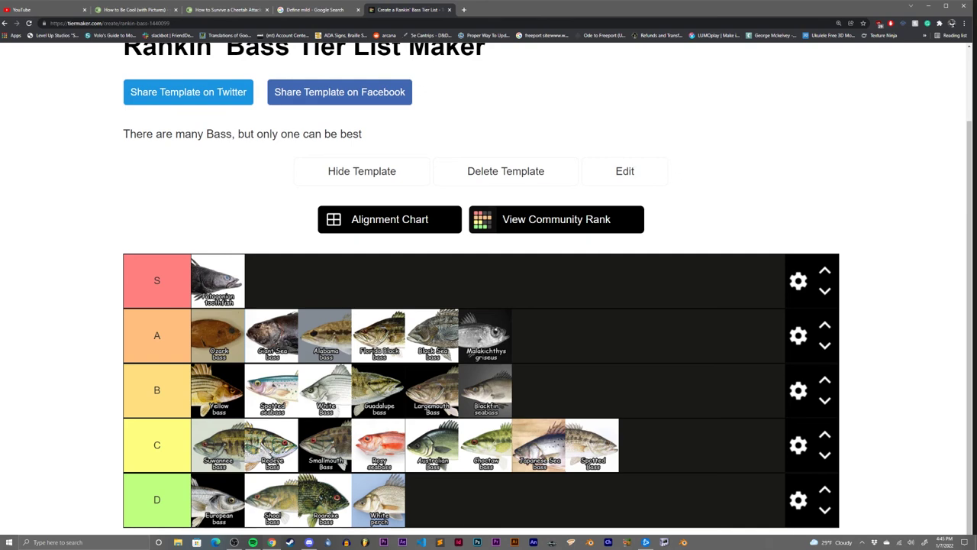
pyautogui.moveTo(485, 334); pyautogui.dragTo(313, 280)
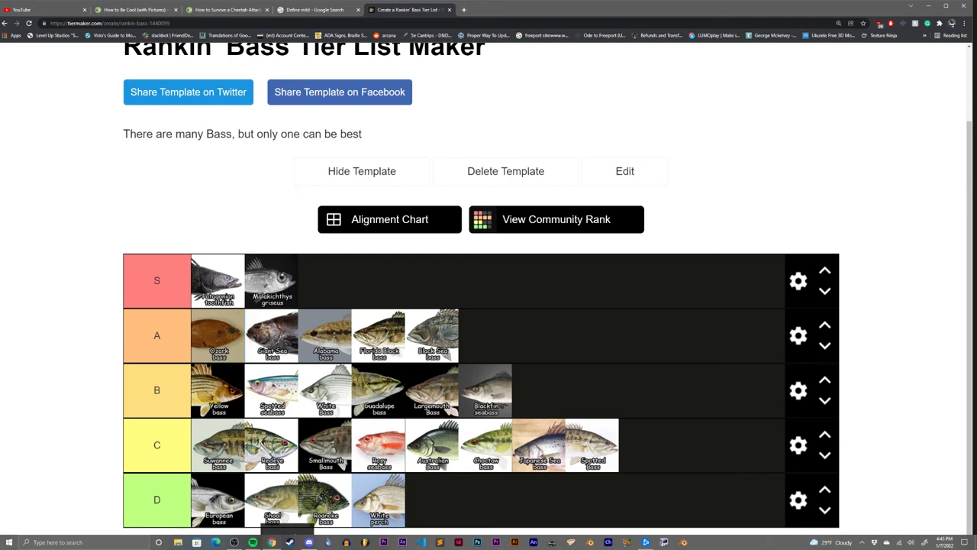
pyautogui.moveTo(591, 535); pyautogui.dragTo(595, 380)
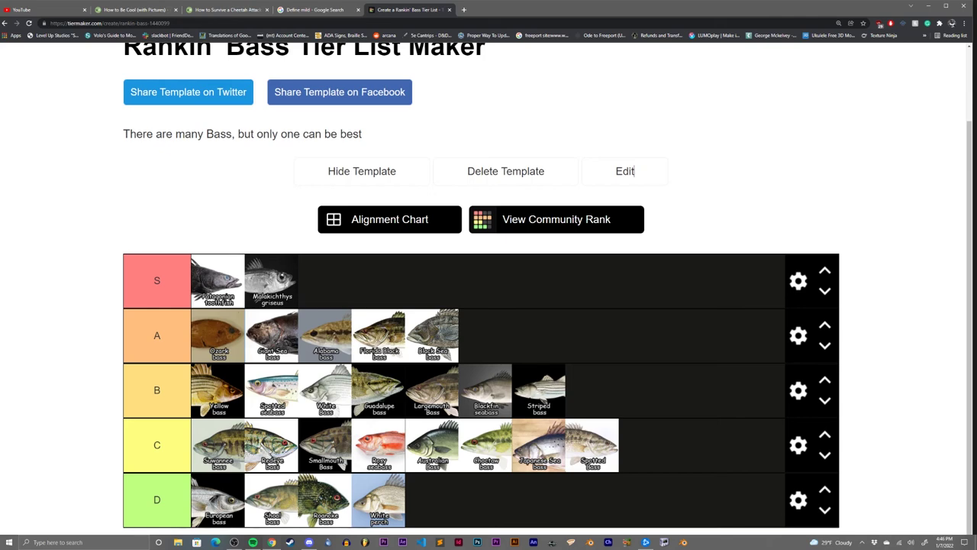
# - Rank the Shadow bass in tier B, between the Spotted seabass and the White Bass
pyautogui.moveTo(565, 525); pyautogui.dragTo(729, 336)
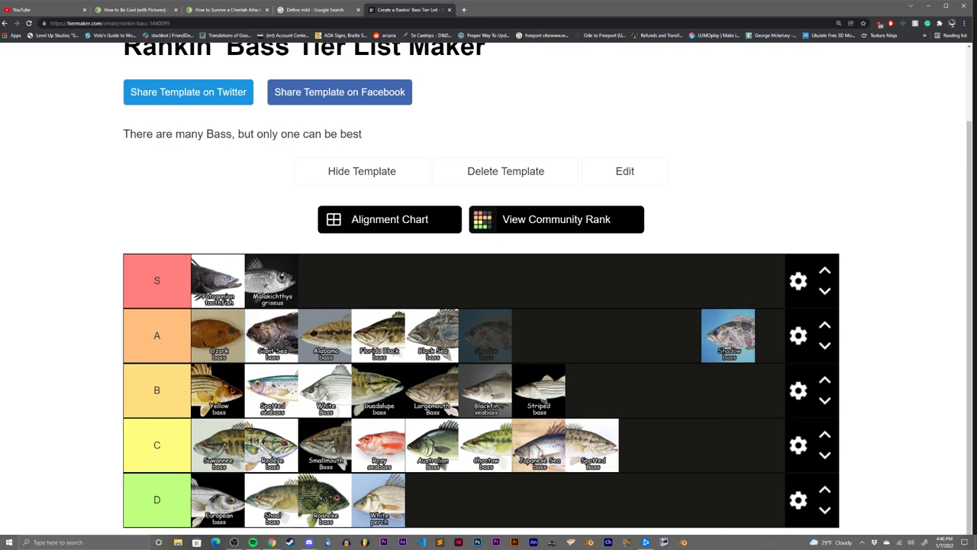
pyautogui.moveTo(729, 336); pyautogui.dragTo(477, 336)
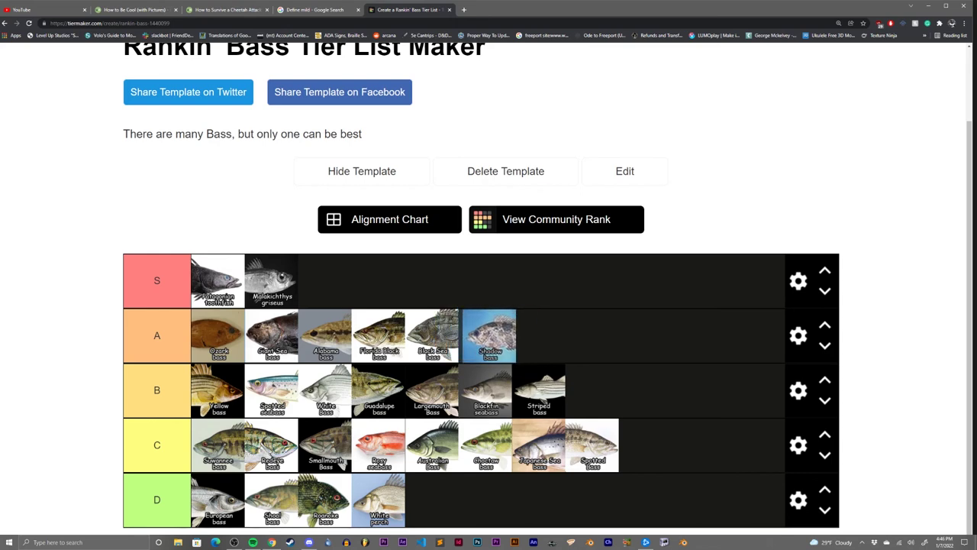
pyautogui.moveTo(491, 334); pyautogui.dragTo(324, 376)
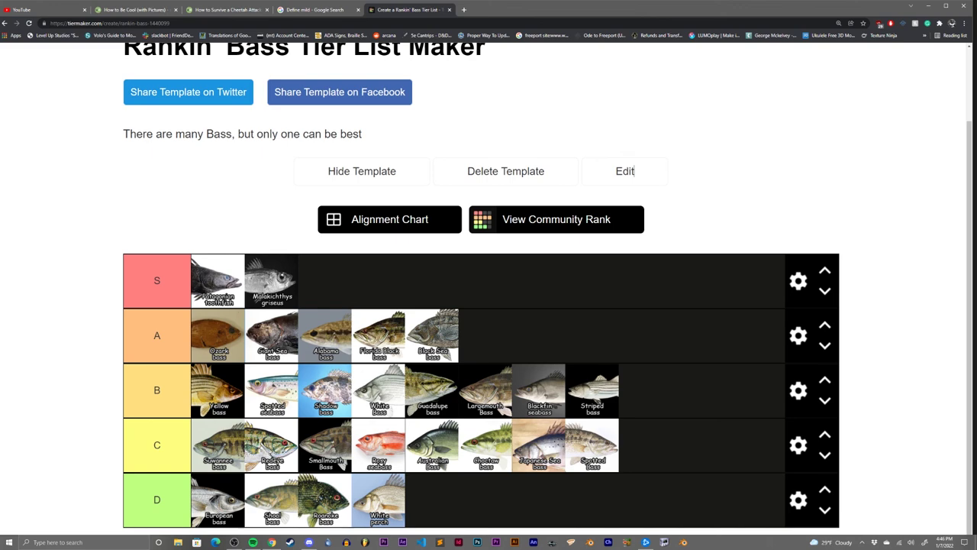
# - Add the Rock bass to the end of tier A and the Guitar bass to the end of tier D
pyautogui.moveTo(227, 539); pyautogui.dragTo(497, 331)
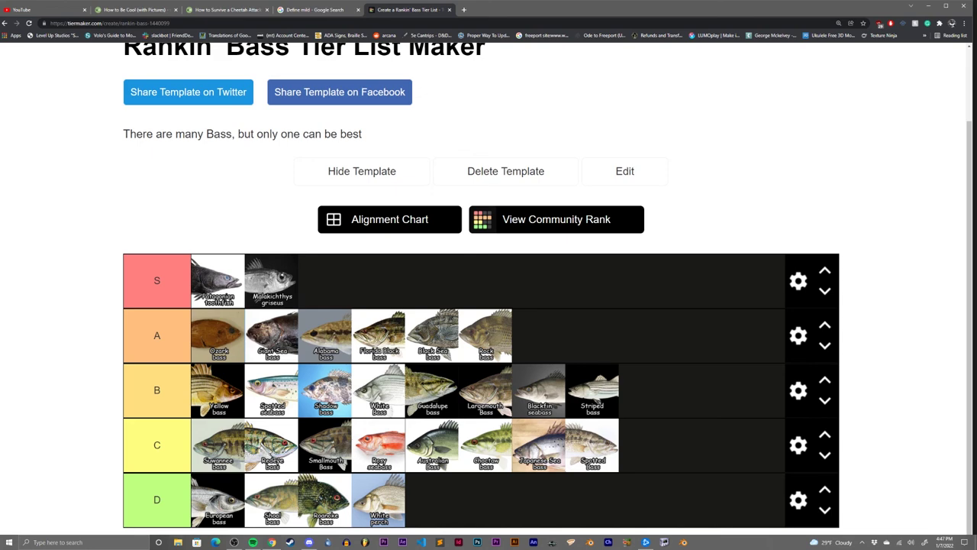
pyautogui.moveTo(578, 535); pyautogui.dragTo(458, 505)
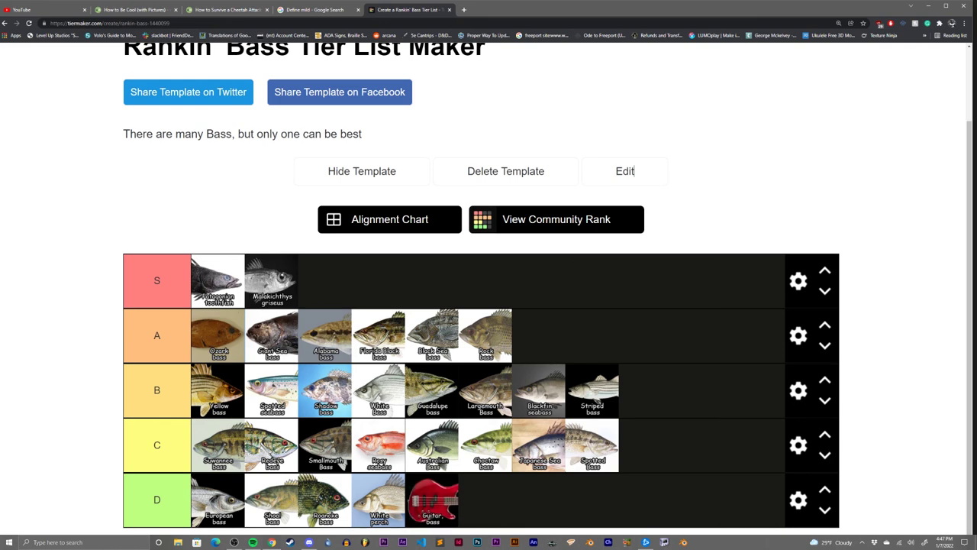
# - Rank the Big Mouth Billy bass in tier S, directly behind Malakichthys griseus
pyautogui.moveTo(556, 523); pyautogui.dragTo(623, 325)
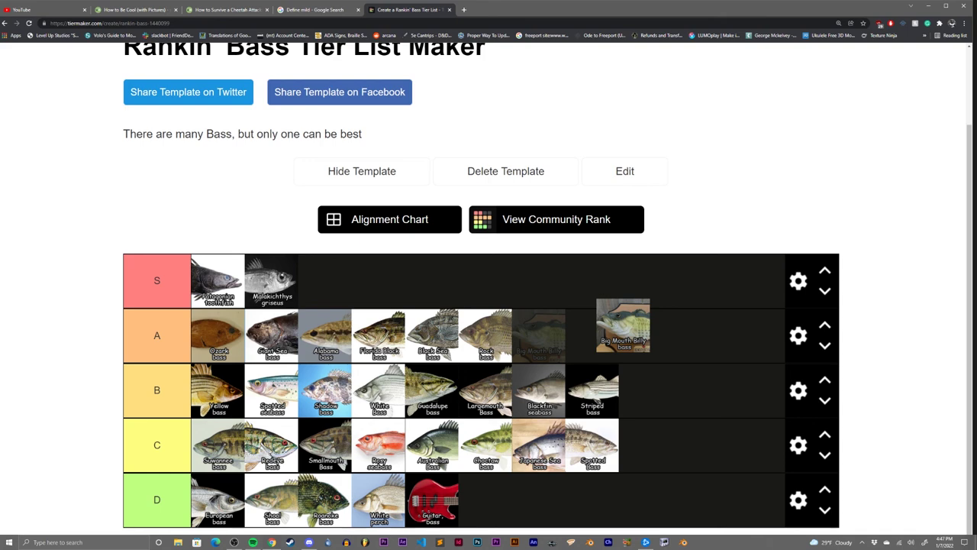
pyautogui.moveTo(623, 325); pyautogui.dragTo(328, 280)
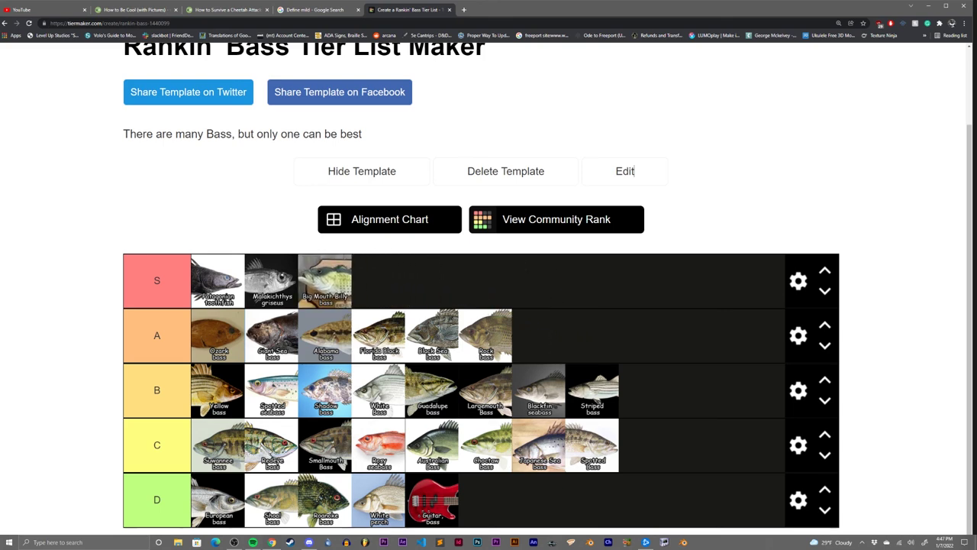